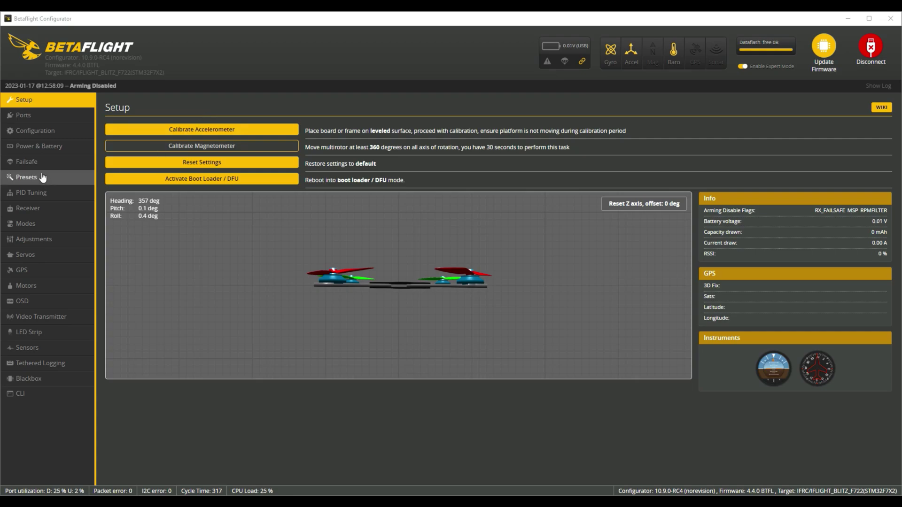
Open the failsafe settings and set the failsafe switch action to Stage 1.
click(31, 163)
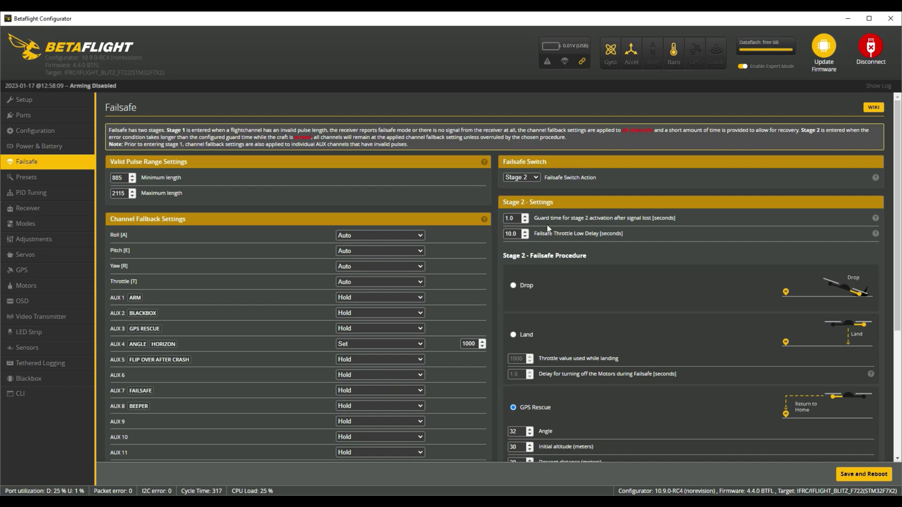
scroll(550, 229, down, 2)
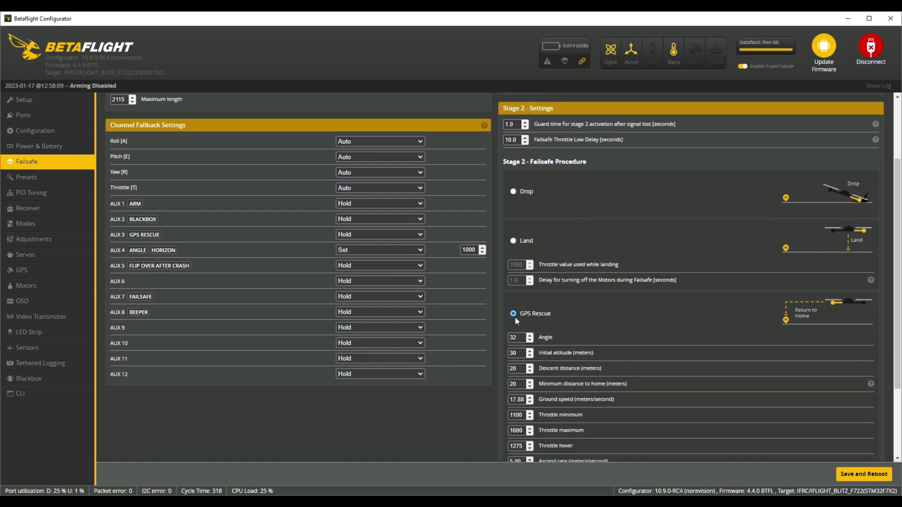
scroll(534, 314, up, 2)
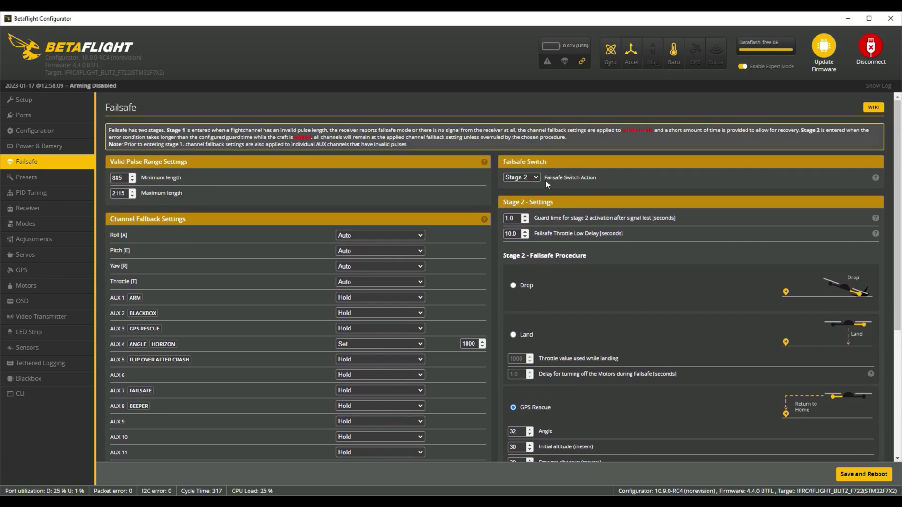
click(531, 179)
click(531, 201)
scroll(435, 216, down, 1)
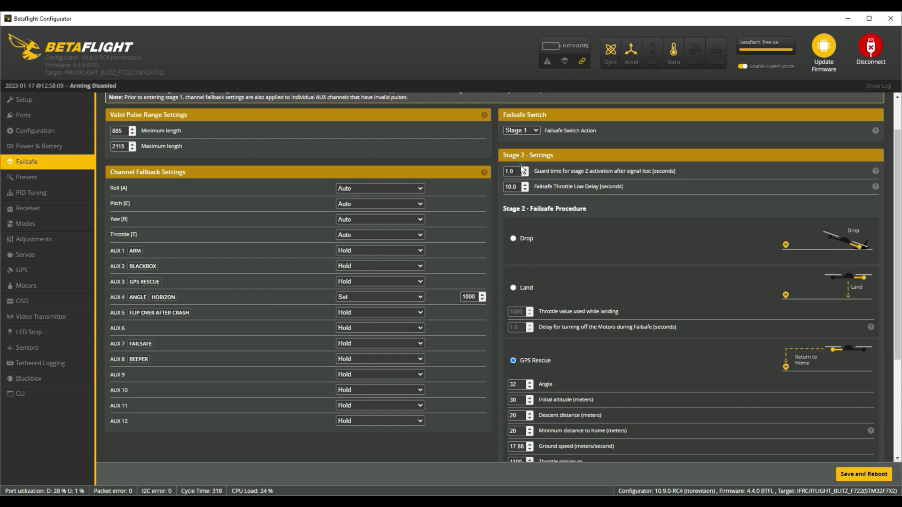
drag(505, 171, 581, 177)
mouse_move(484, 172)
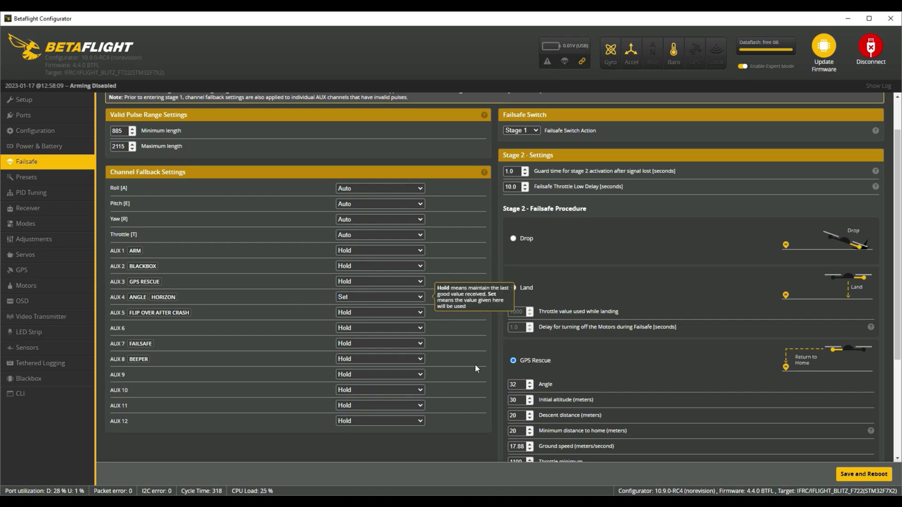
Review the PID and rate profile settings, the receiver channels, and the switch ranges assigned to the flight modes.
click(33, 192)
click(186, 161)
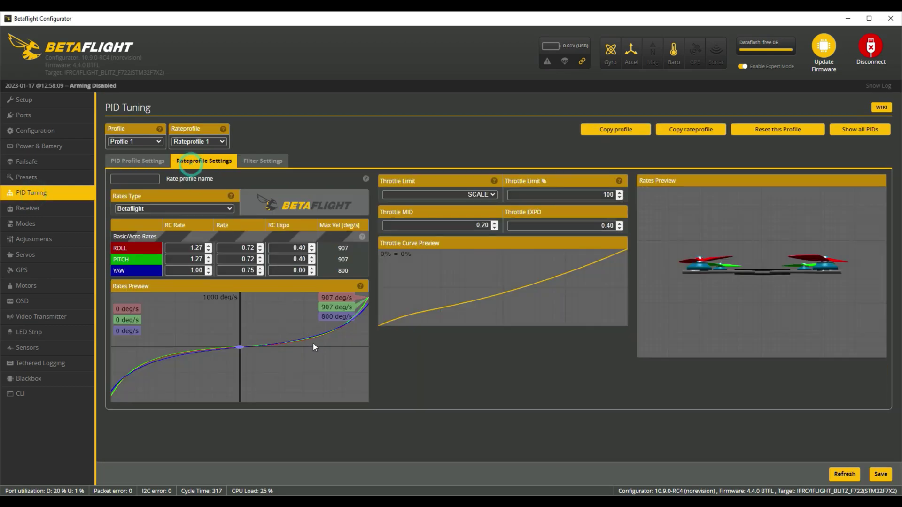
click(143, 161)
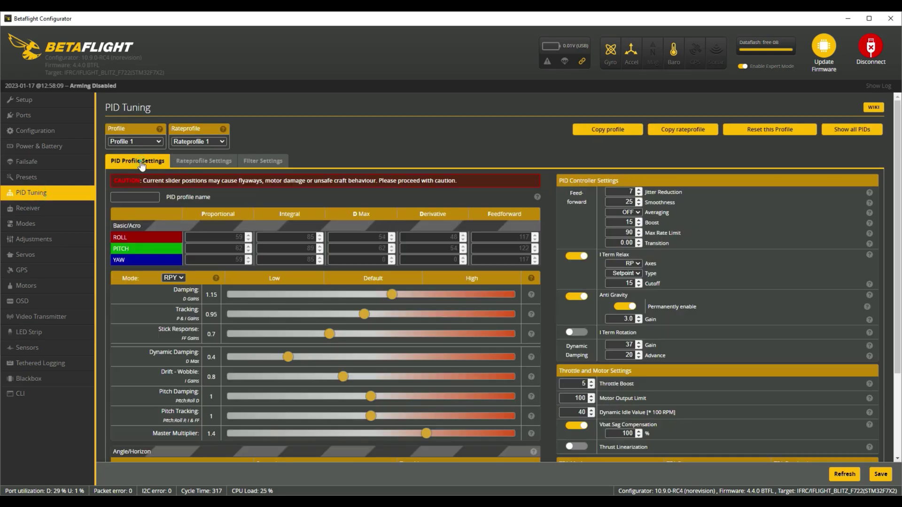
click(28, 212)
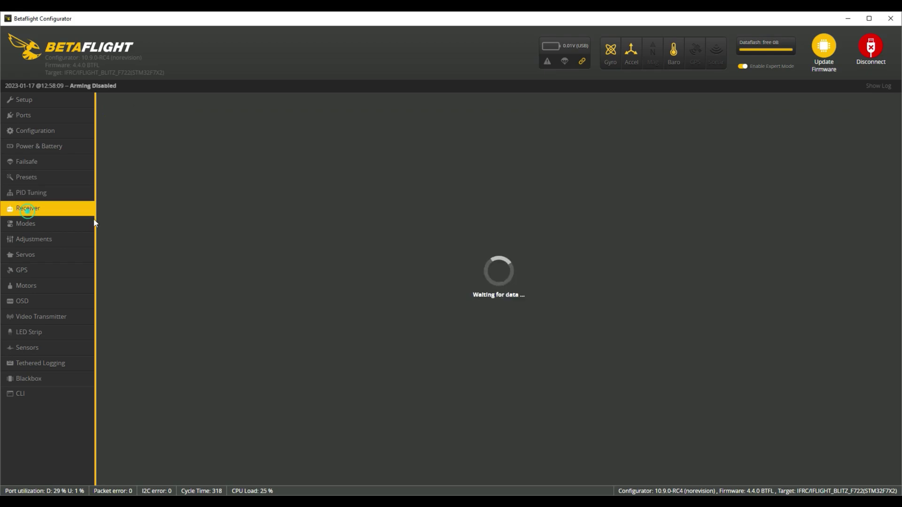
scroll(231, 278, down, 1)
scroll(237, 289, down, 3)
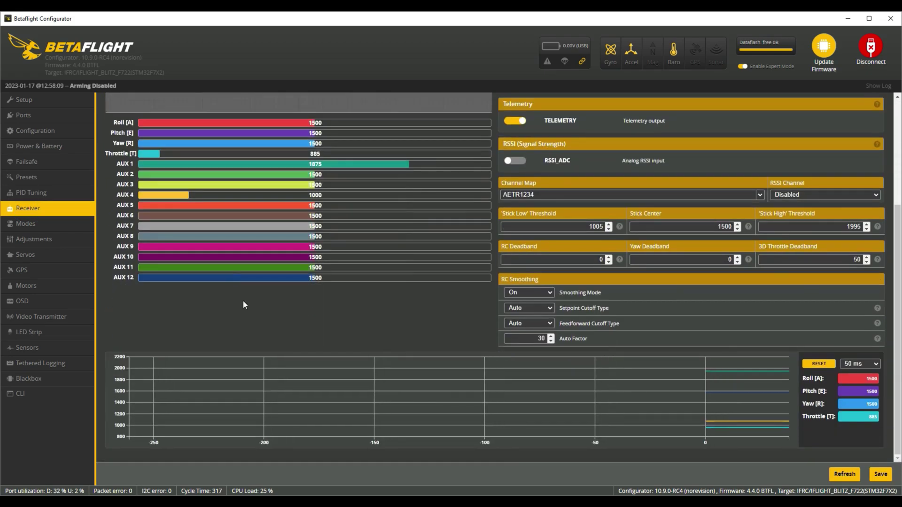
scroll(244, 300, up, 4)
click(29, 224)
scroll(378, 321, down, 2)
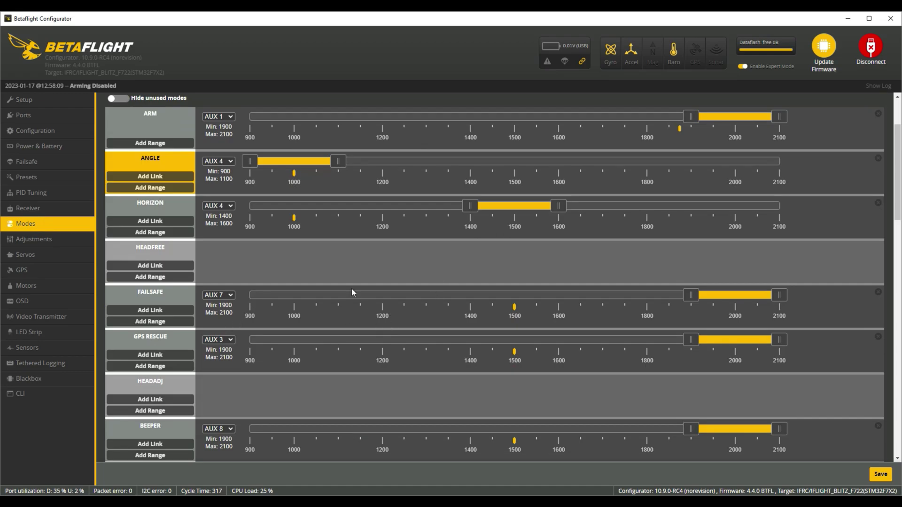
scroll(351, 292, up, 2)
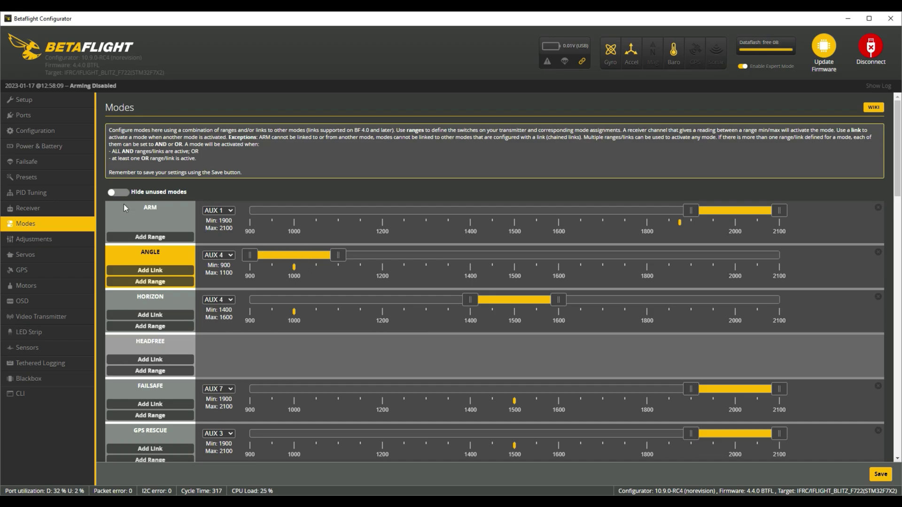
Return to the failsafe settings and check the failsafe switch action choices and the GPS Rescue parameters.
click(28, 161)
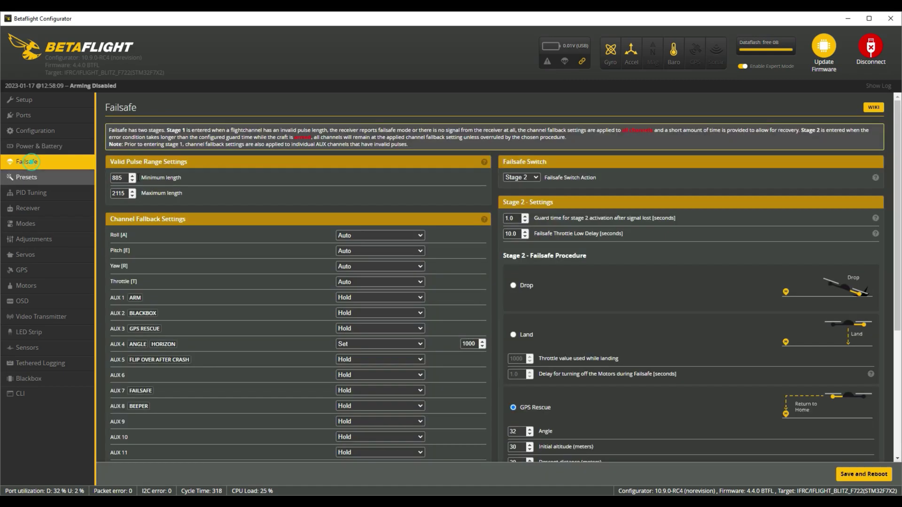
click(527, 178)
click(526, 175)
scroll(546, 280, down, 1)
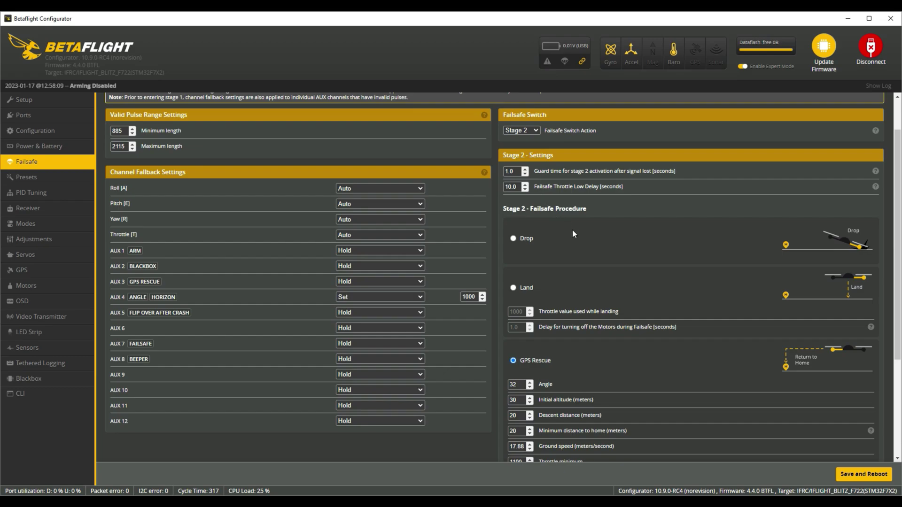
scroll(568, 239, down, 2)
scroll(540, 273, down, 2)
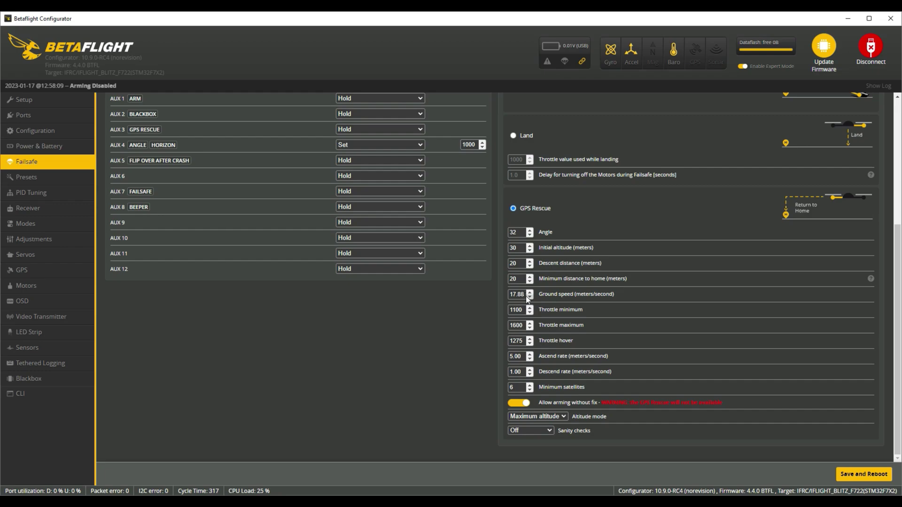
Set the GPS Rescue ground speed to 10 meters/second.
double_click(522, 294)
text(1)
key(Tab)
click(525, 293)
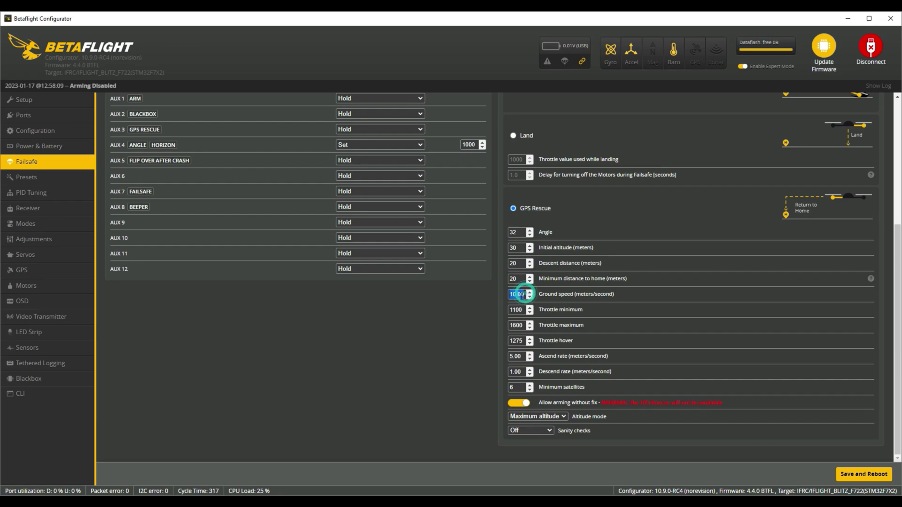
click(655, 293)
Try adjusting the GPS Rescue minimum satellites and switching arming without fix off and back on.
click(530, 385)
click(530, 389)
click(530, 390)
click(522, 404)
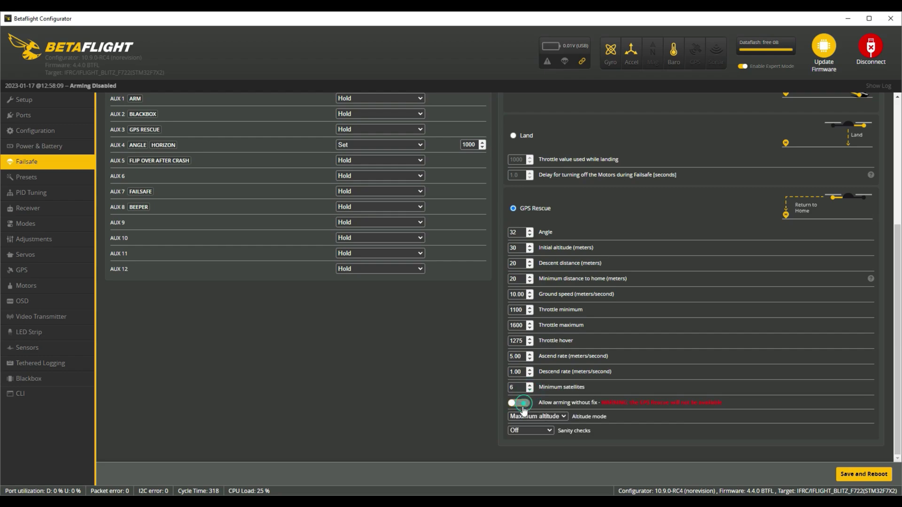
click(523, 404)
click(525, 405)
click(524, 405)
Open the LED strip settings and select LEDs 0 to 7 to inspect their assigned function and colors.
click(30, 331)
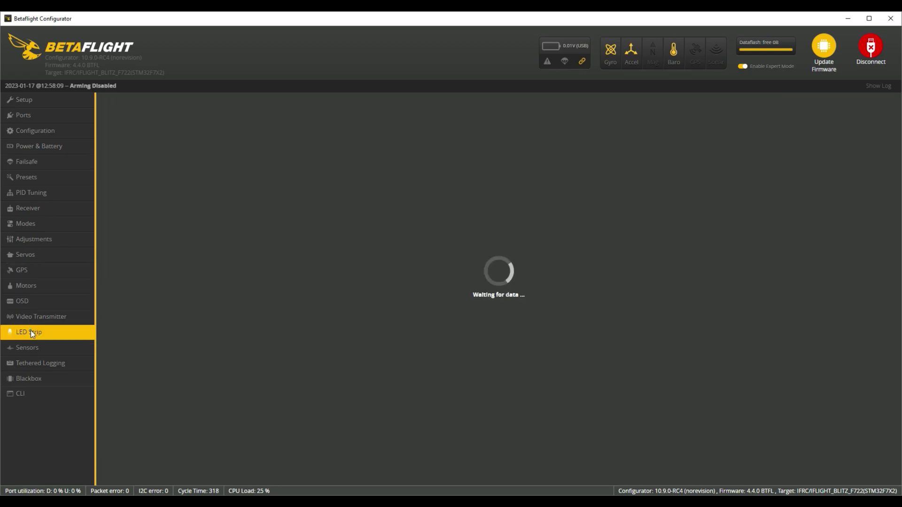
click(111, 163)
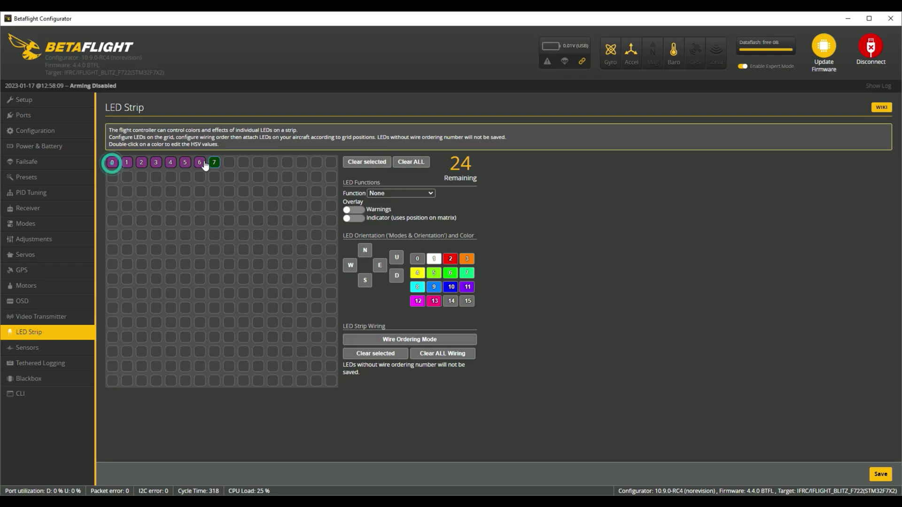
drag(206, 165, 214, 164)
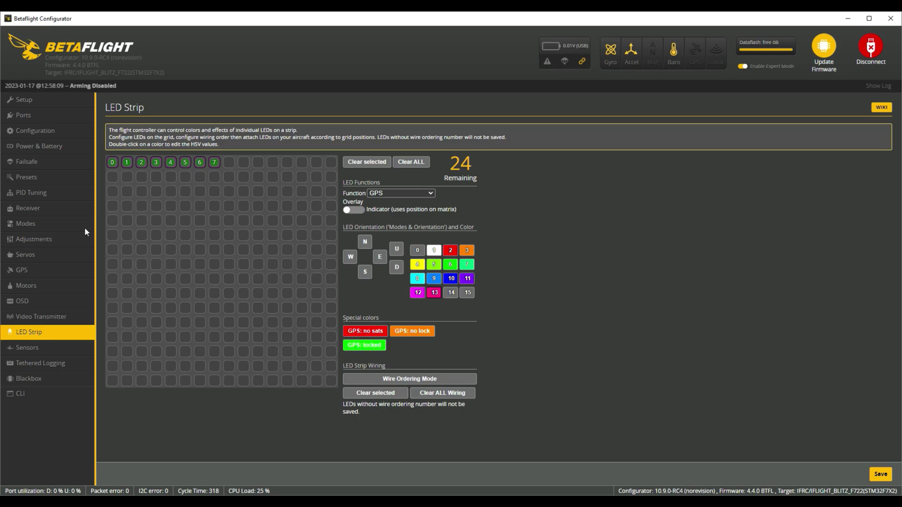
In the failsafe settings, set the GPS Rescue ground speed to 12 meters/second, then save and reboot.
click(36, 163)
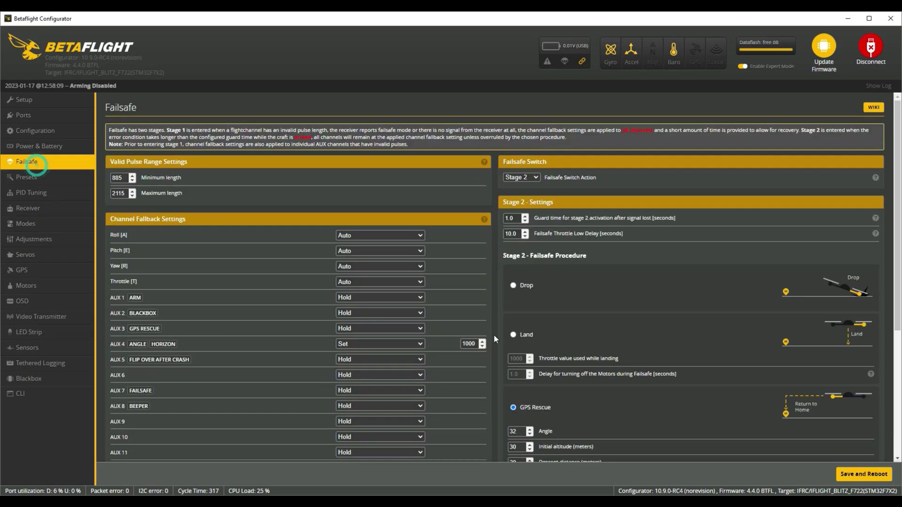
scroll(494, 334, down, 4)
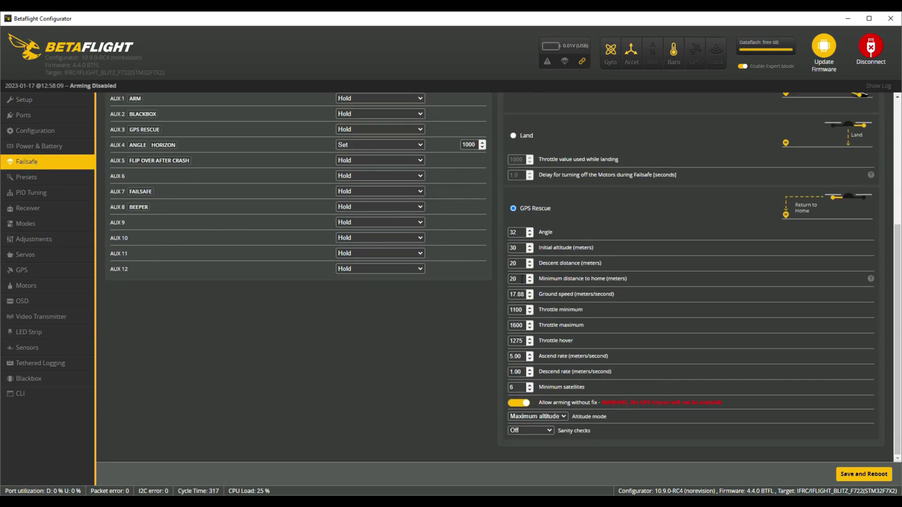
double_click(516, 294)
text(12)
click(704, 287)
click(863, 474)
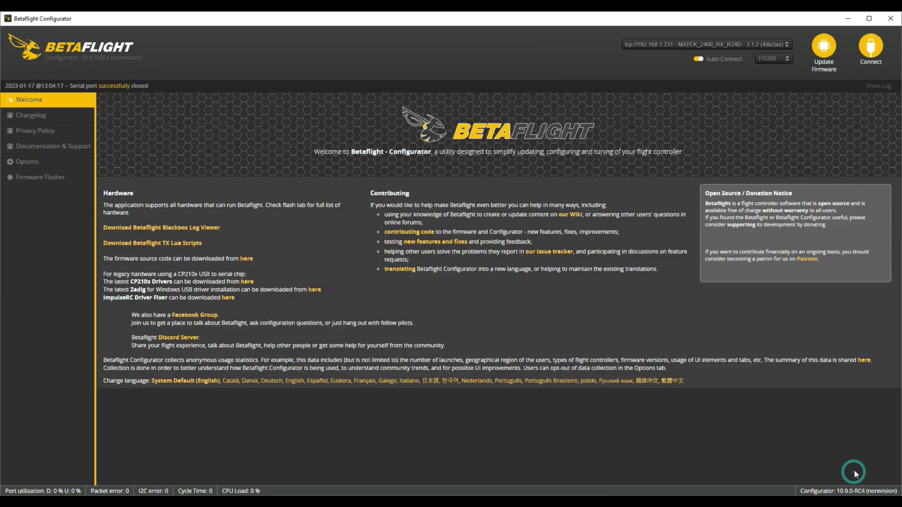